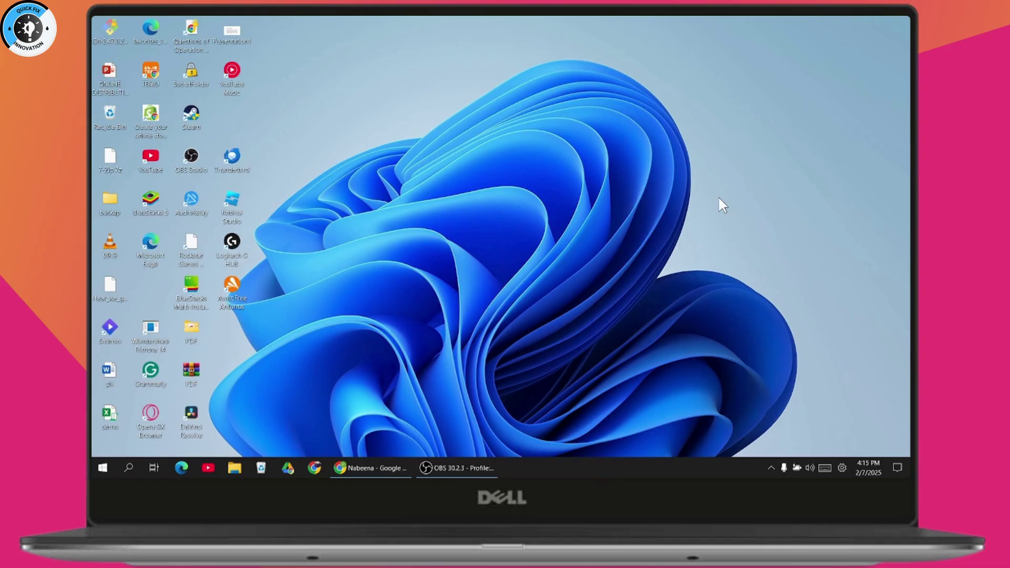
- Search Google for 'hwinfo' in a new Chrome window
click(315, 467)
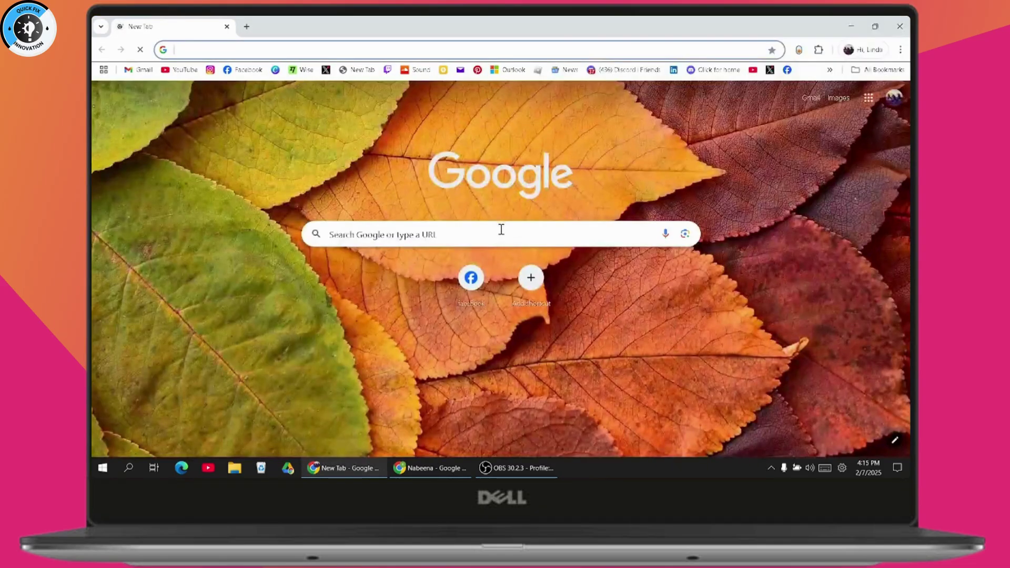
click(500, 229)
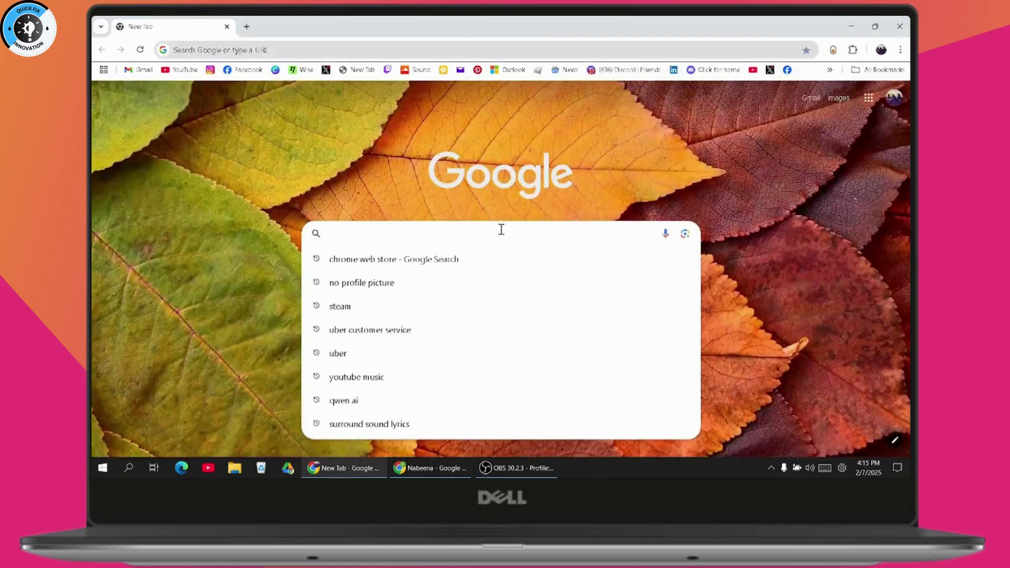
text(hwinfo)
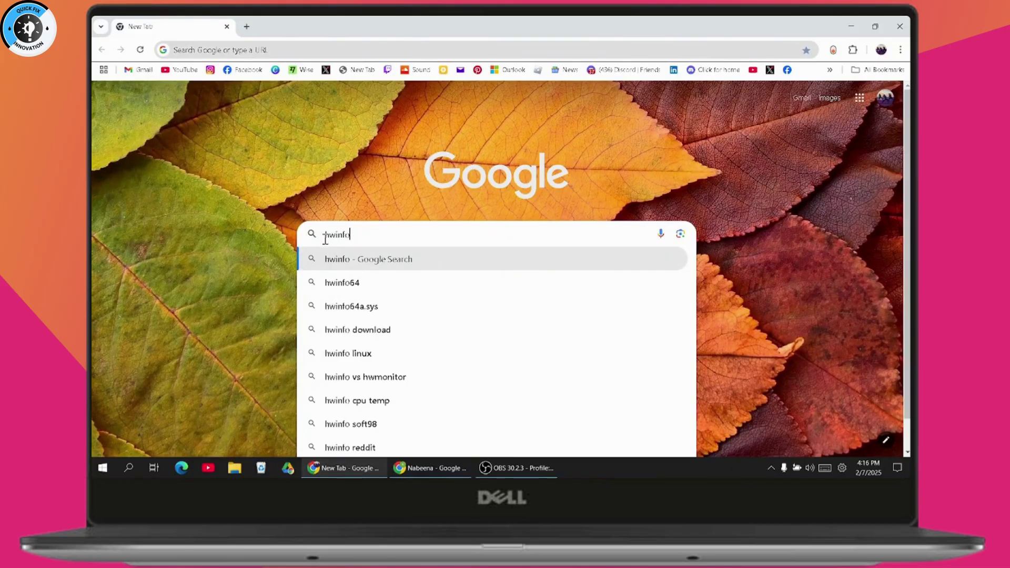
key(Return)
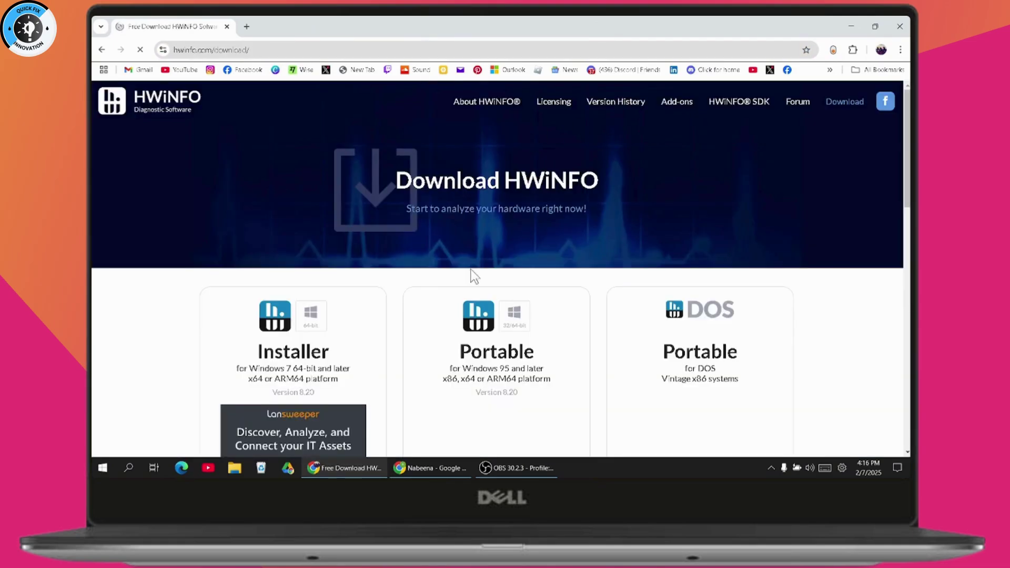
scroll(487, 282, down, 3)
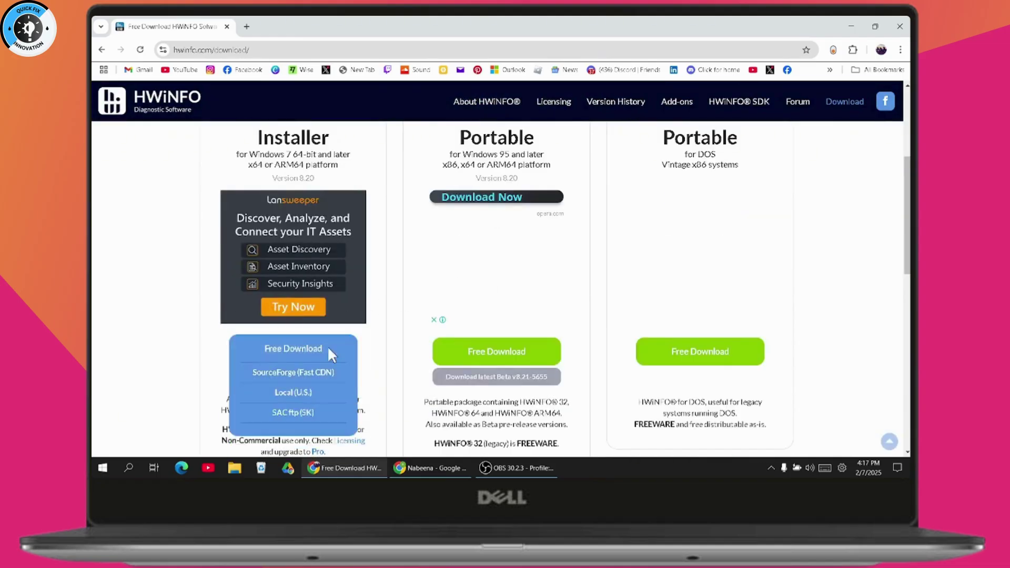
scroll(354, 214, up, 1)
scroll(354, 217, down, 1)
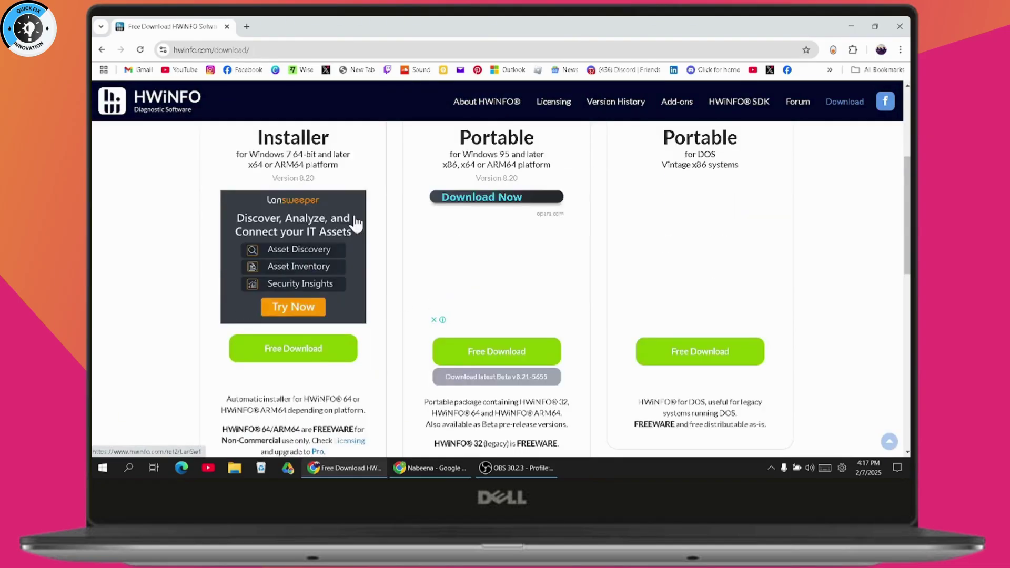
scroll(359, 297, down, 1)
mouse_move(293, 241)
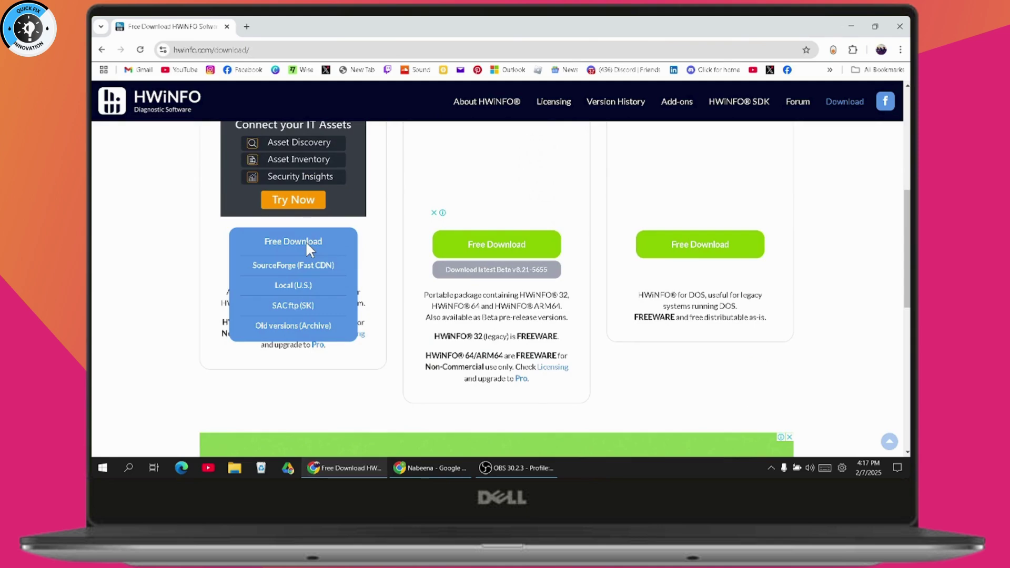
- Download hwi64_820.exe from the Local (U.S.) mirror, keeping the unverified file
click(302, 288)
click(804, 74)
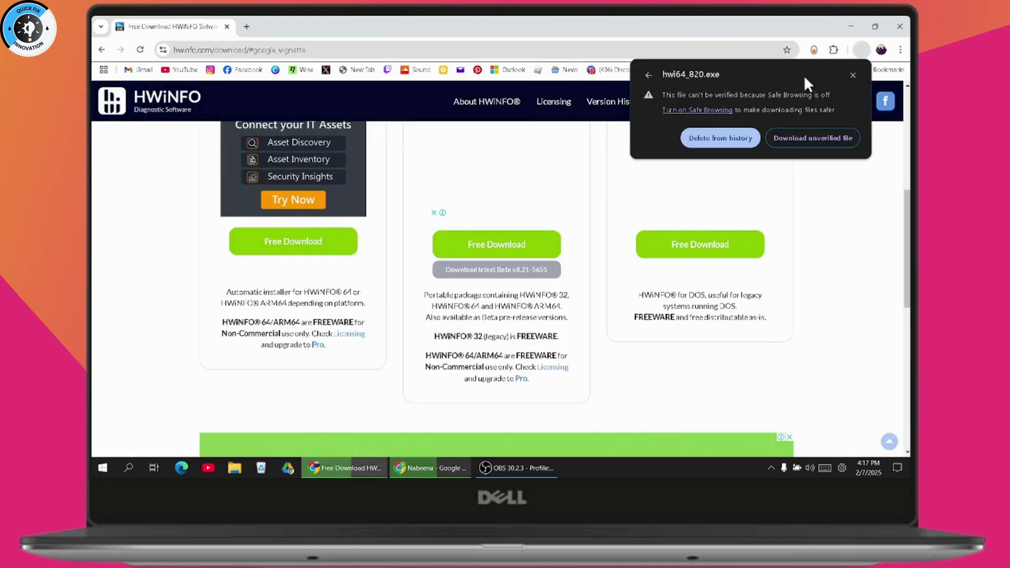
click(785, 140)
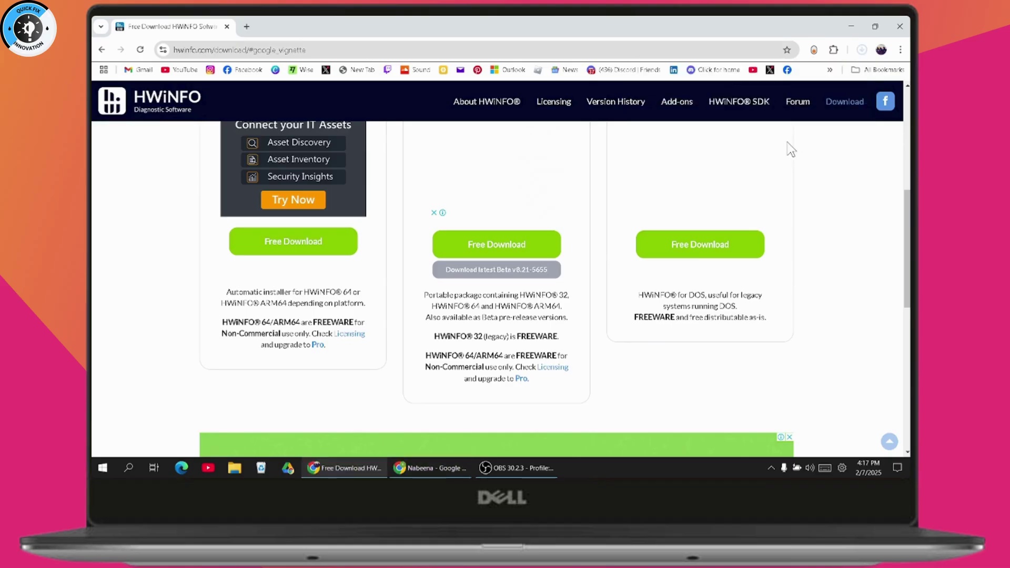
- Run hwi64_820.exe from Chrome's downloads and approve the permission prompt
click(862, 50)
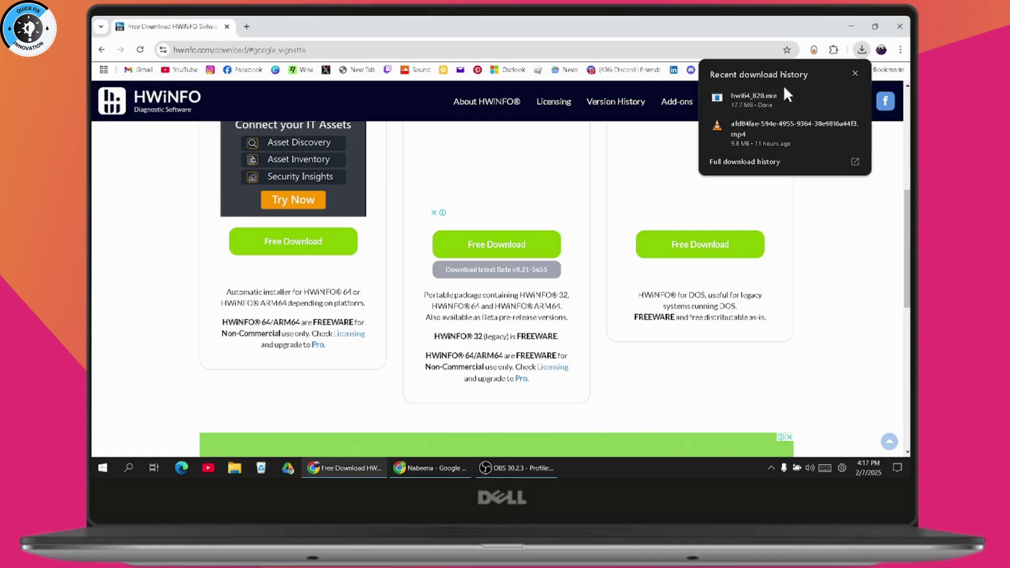
click(749, 95)
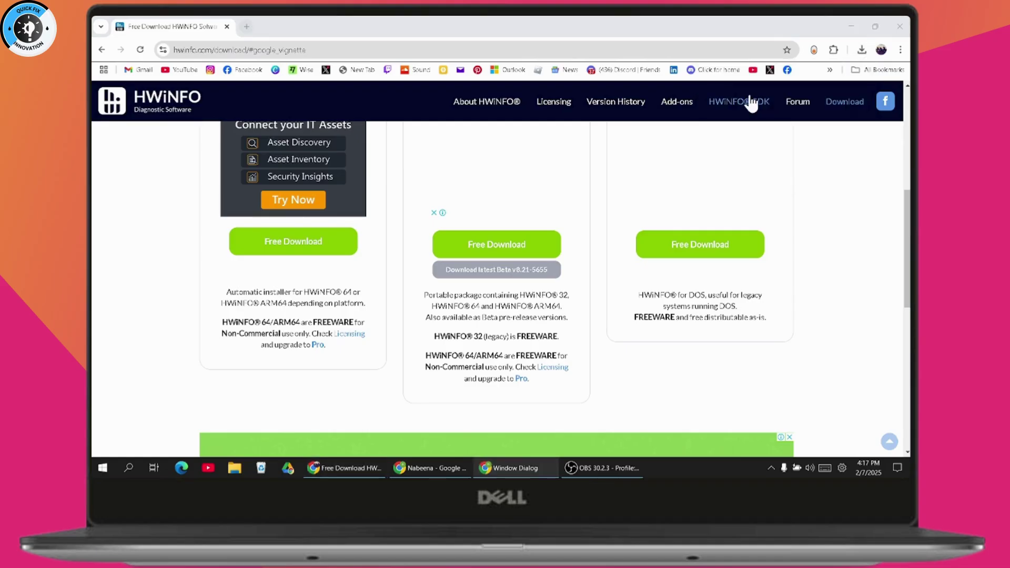
click(474, 332)
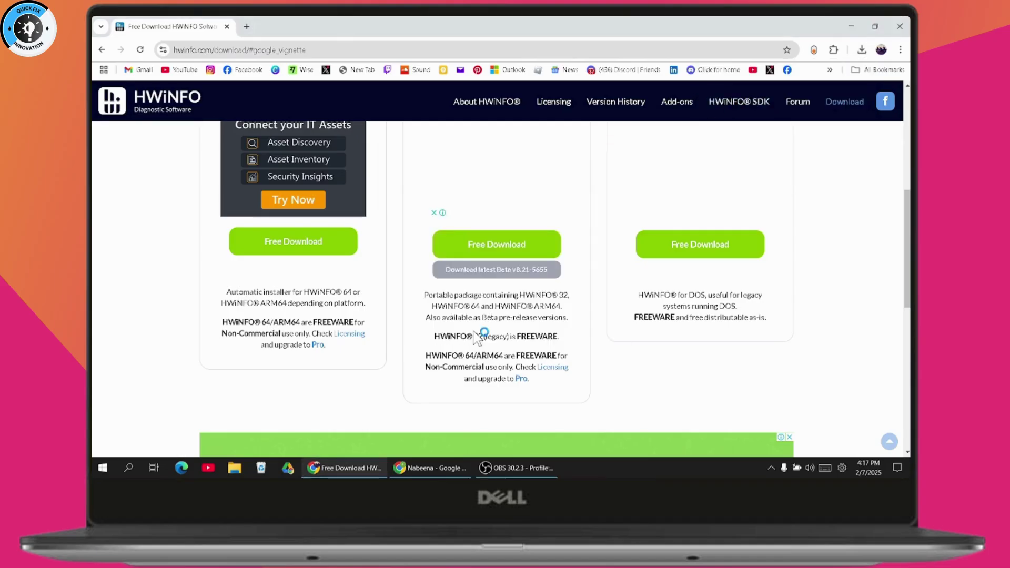
- Set the setup language to English and accept the HWiNFO license agreement
click(503, 243)
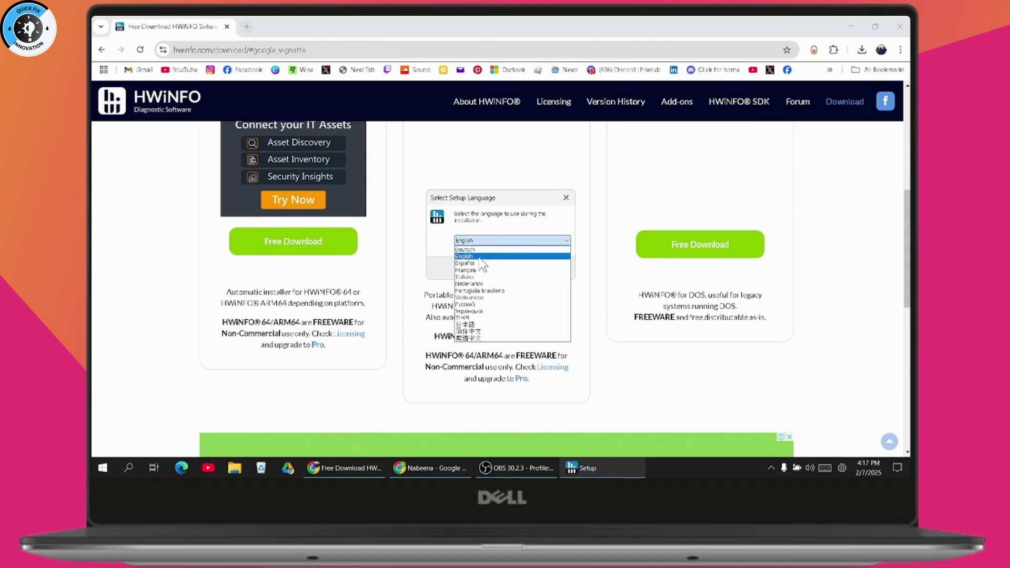
click(478, 258)
click(510, 268)
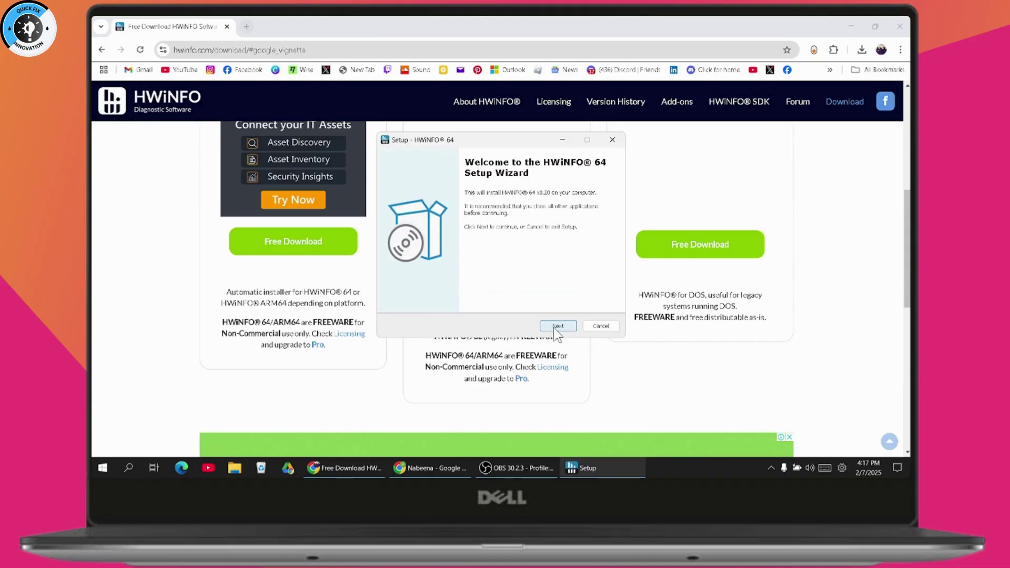
click(558, 326)
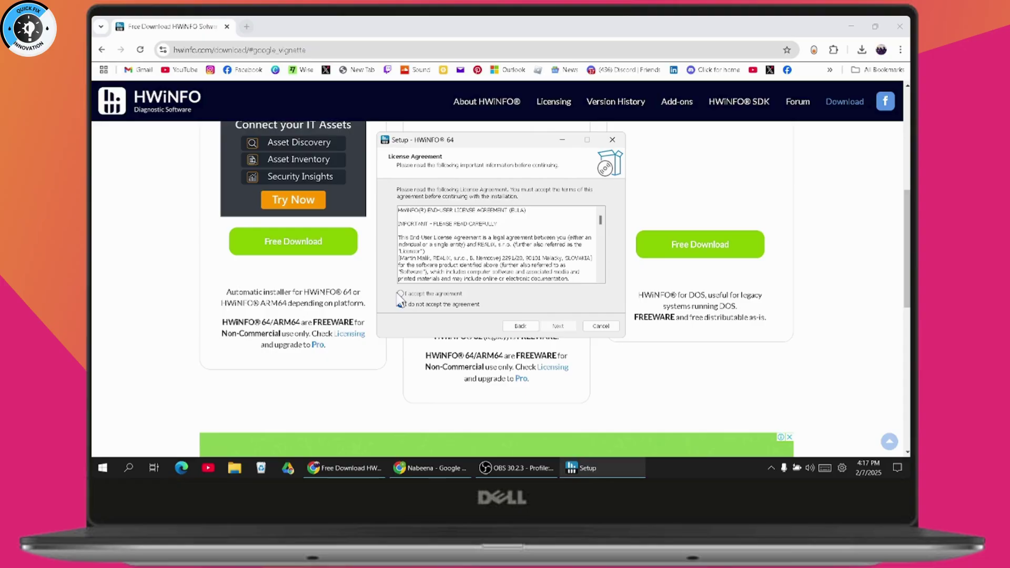
click(401, 293)
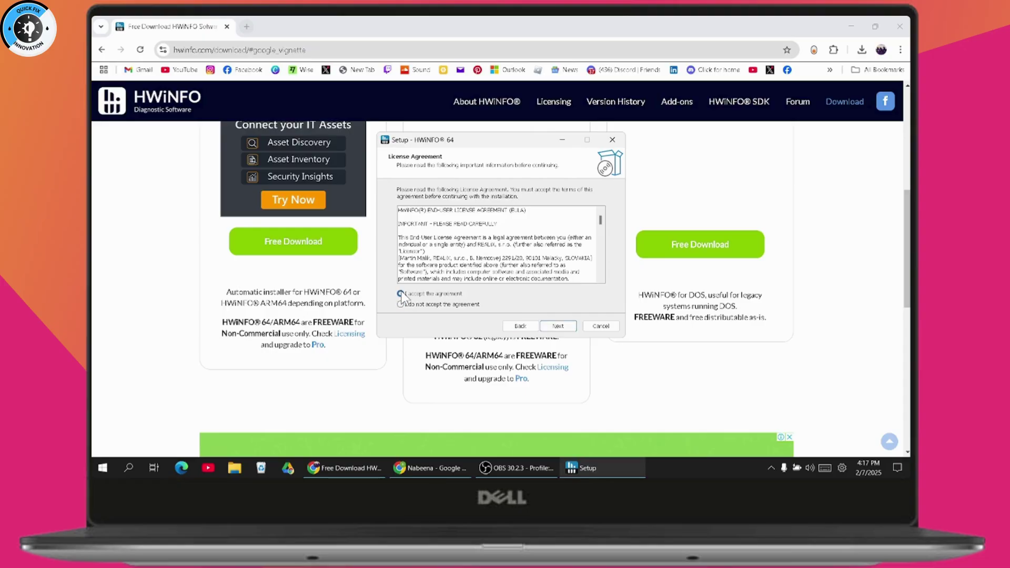
- Install HWiNFO64 into E:\HWiNFO64, finish setup and allow it admin rights
click(559, 326)
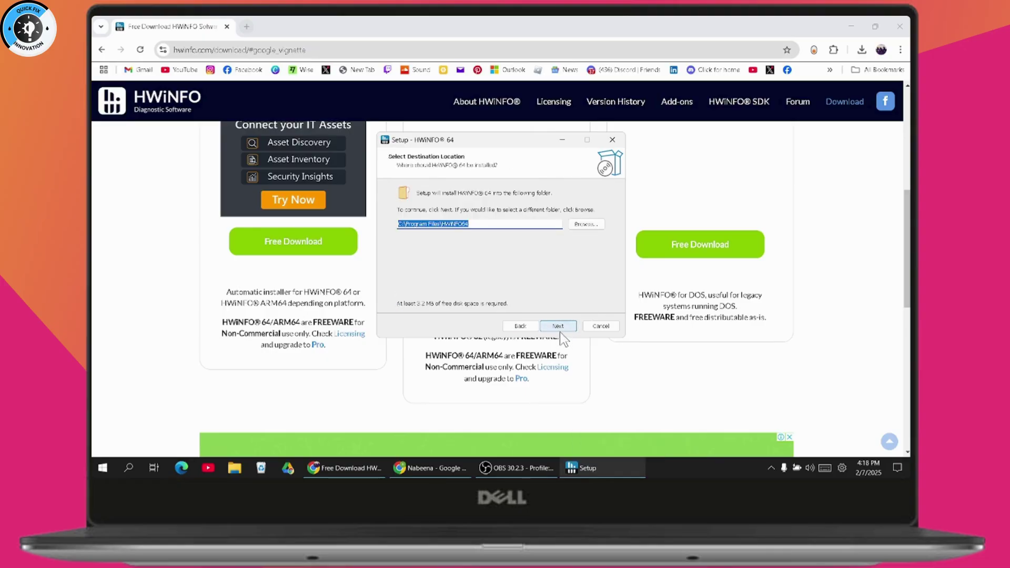
text(E:\HWiNFO64)
click(559, 326)
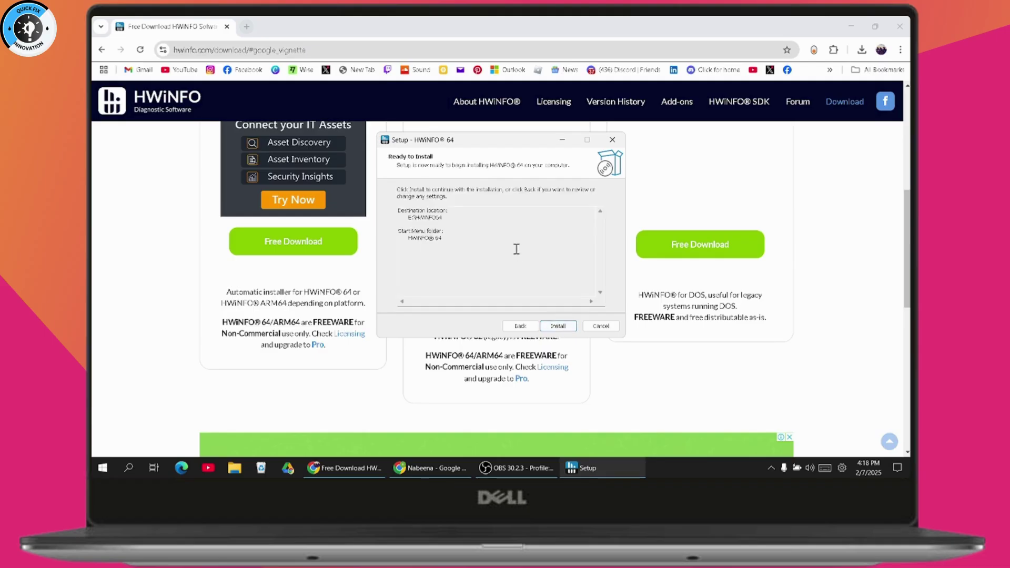
click(547, 330)
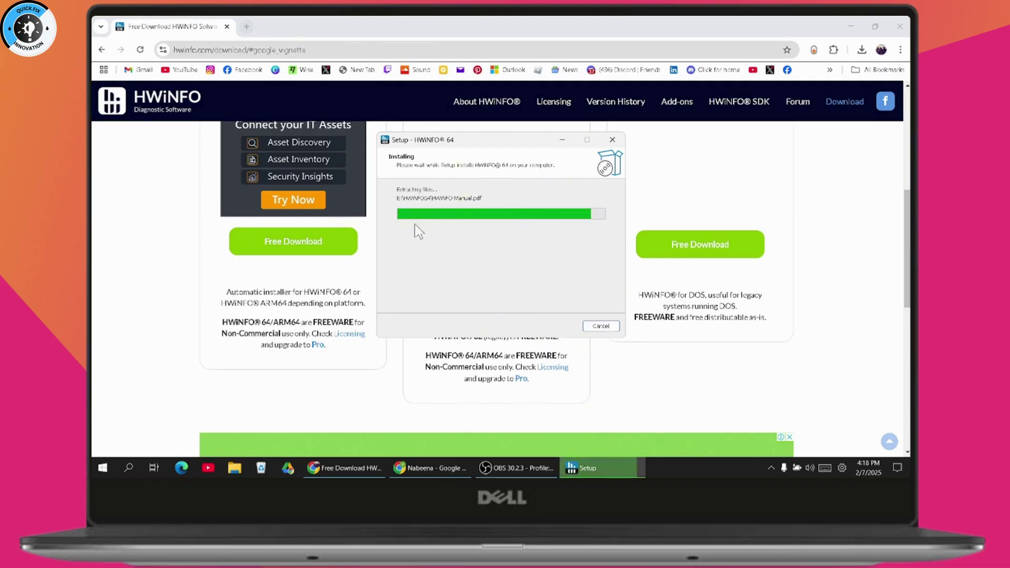
click(558, 326)
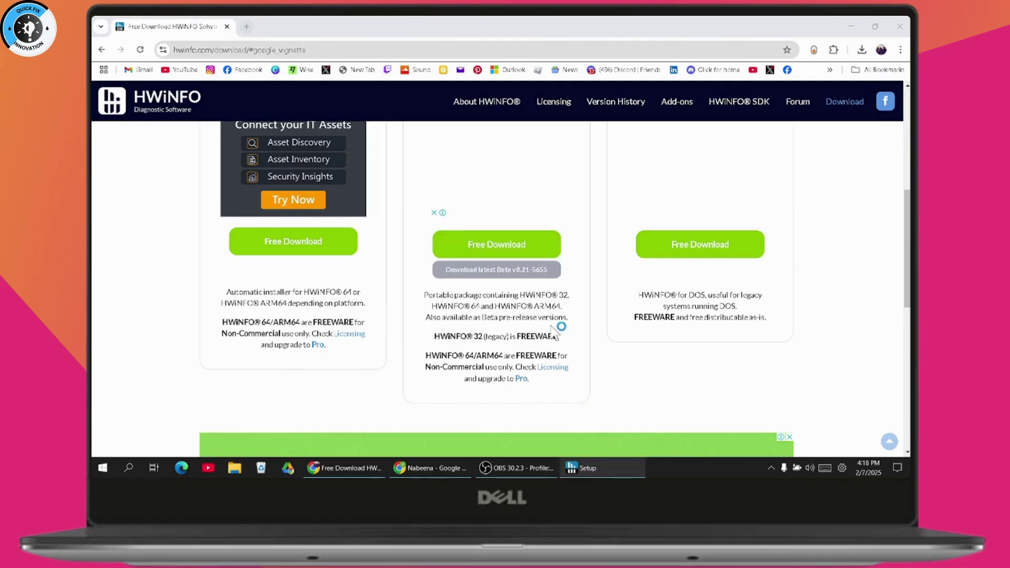
click(462, 335)
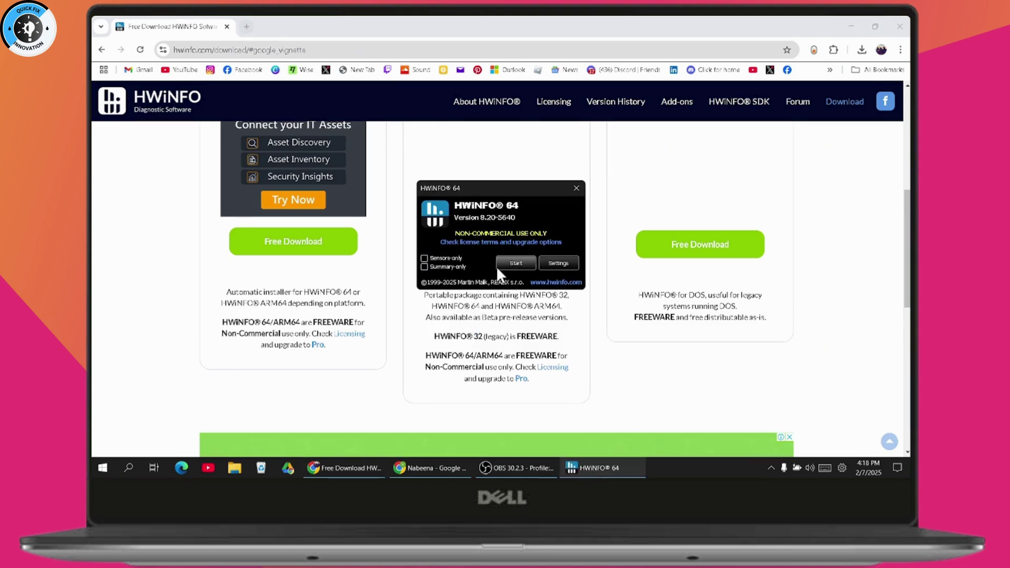
- Run HWiNFO64's system examination, check AVX in the CPU summary, then close everything
click(513, 264)
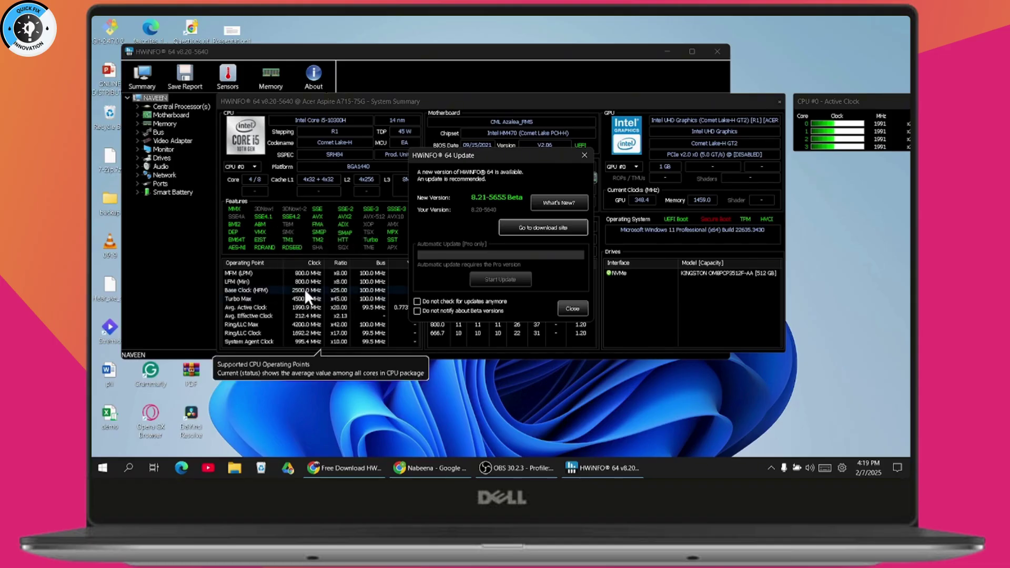
click(779, 102)
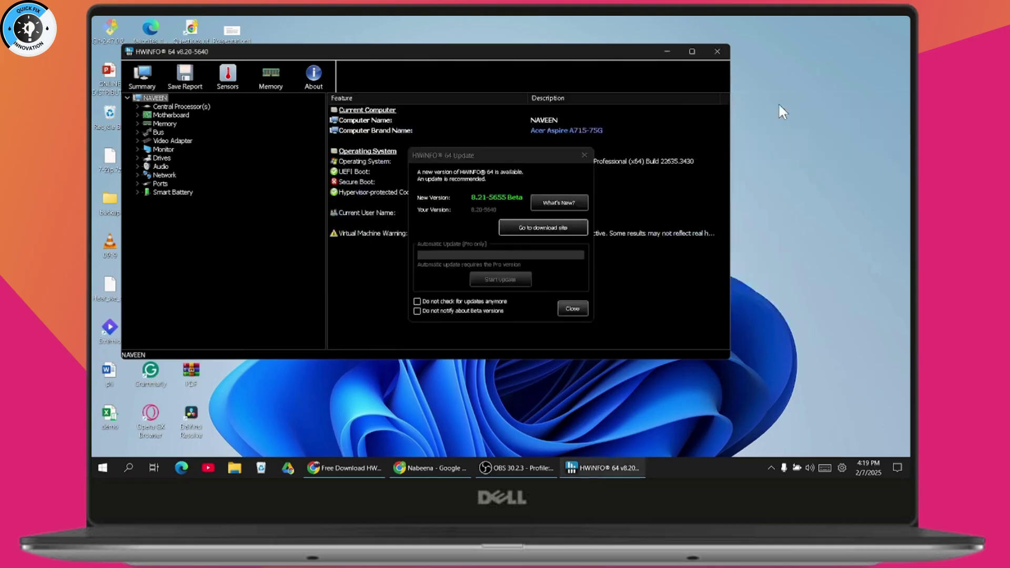
click(718, 50)
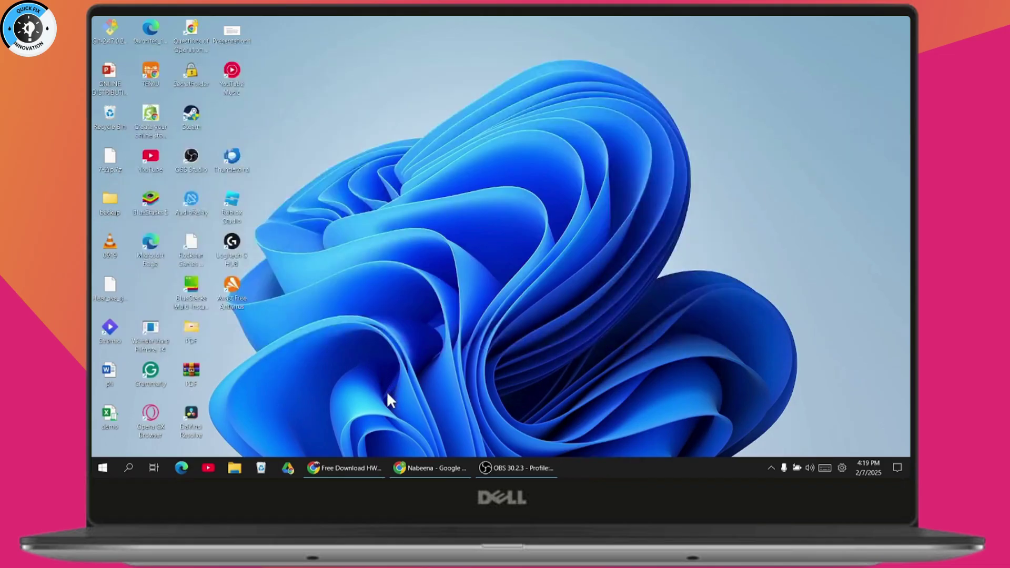